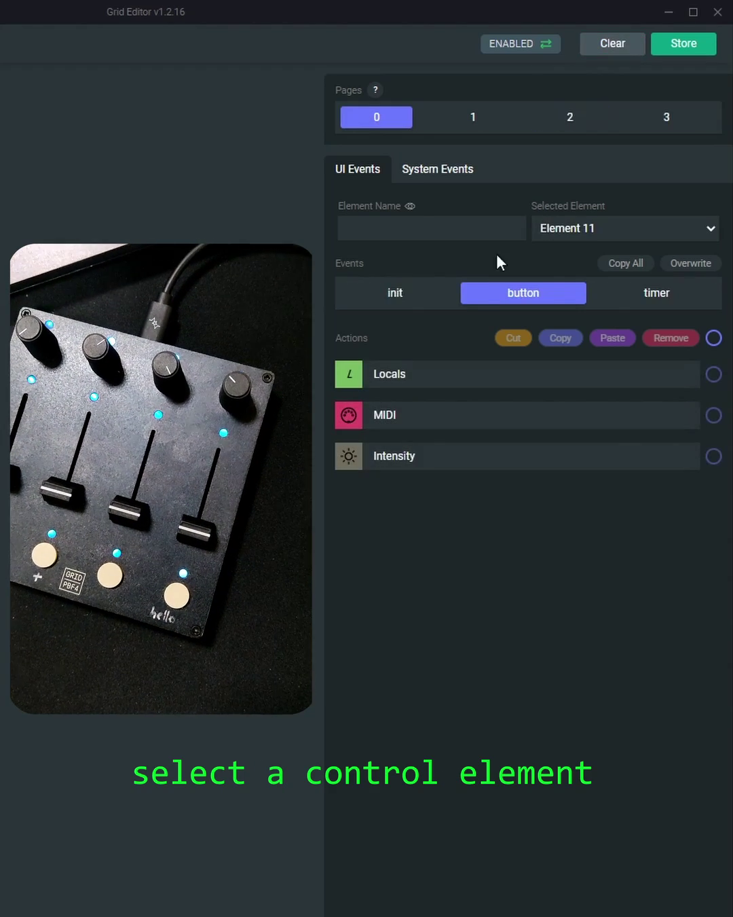
- Add a Button Mode action to Element 11's init event and set it to 1 (Toggle)
click(414, 292)
click(425, 354)
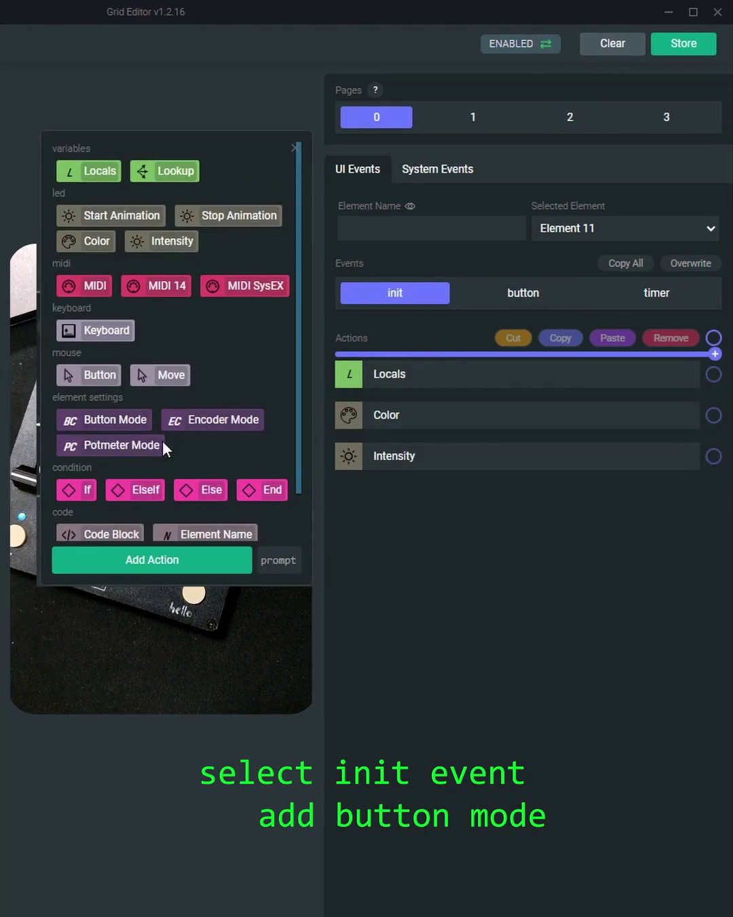
click(115, 419)
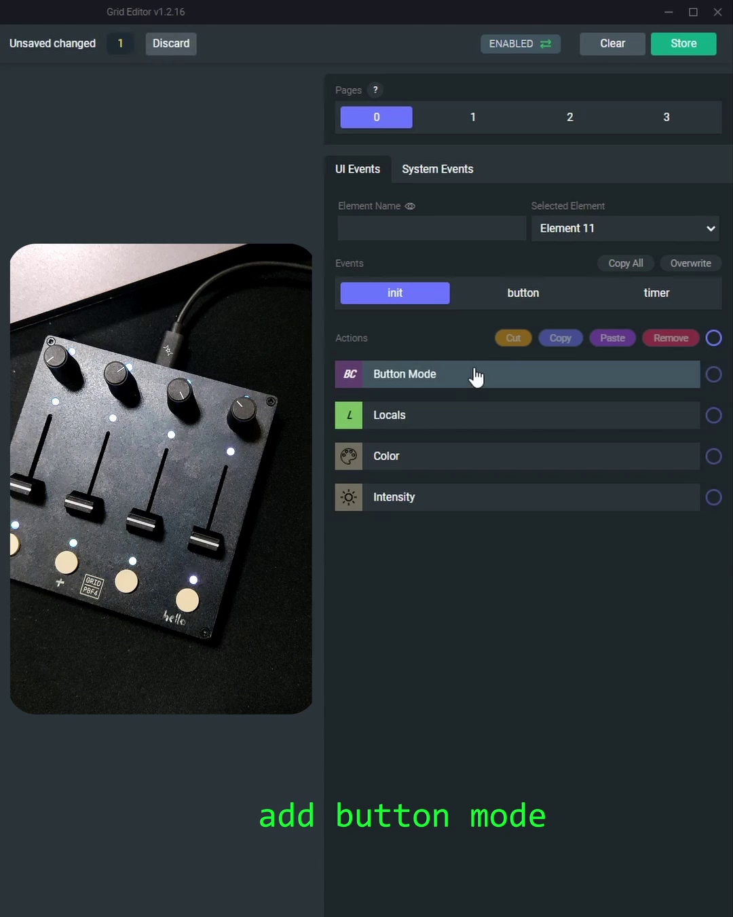
click(474, 374)
click(423, 448)
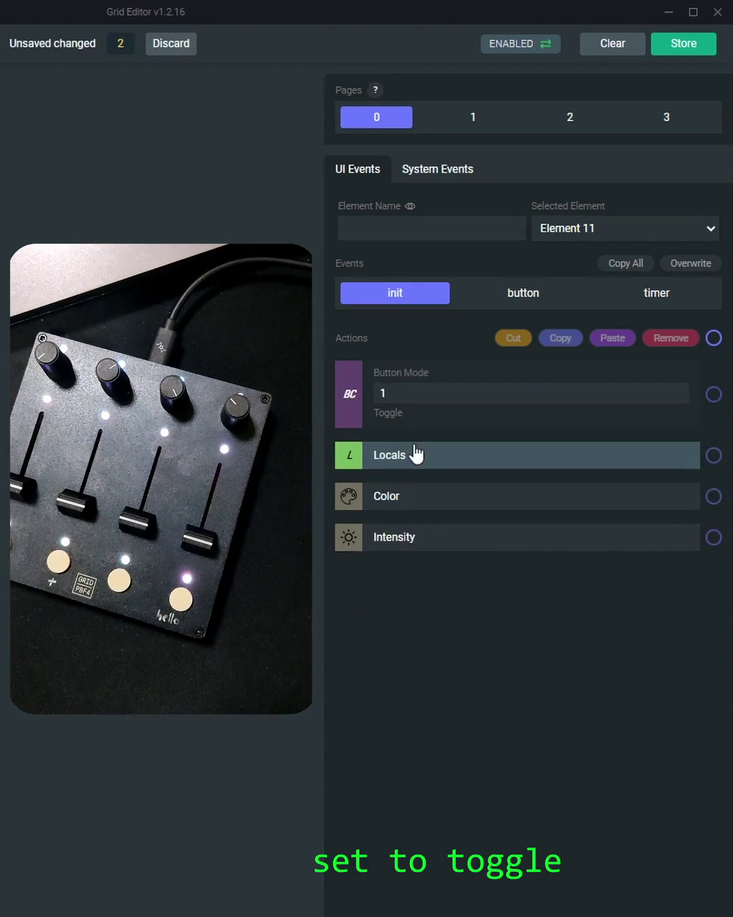
- Randomise the init Color action until it is green, then go to the button event
click(487, 501)
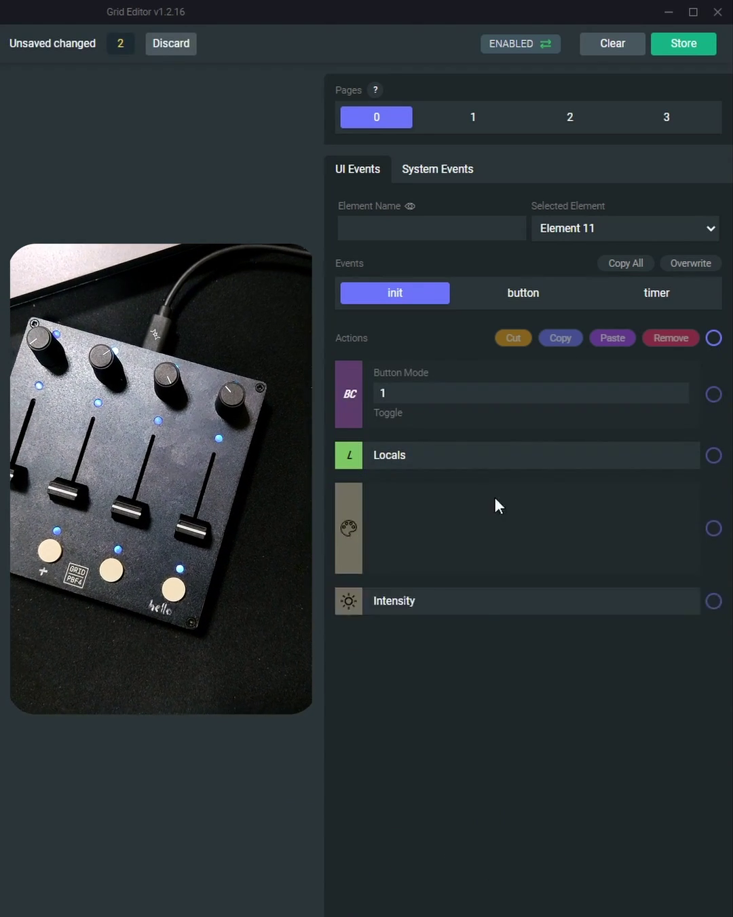
click(676, 573)
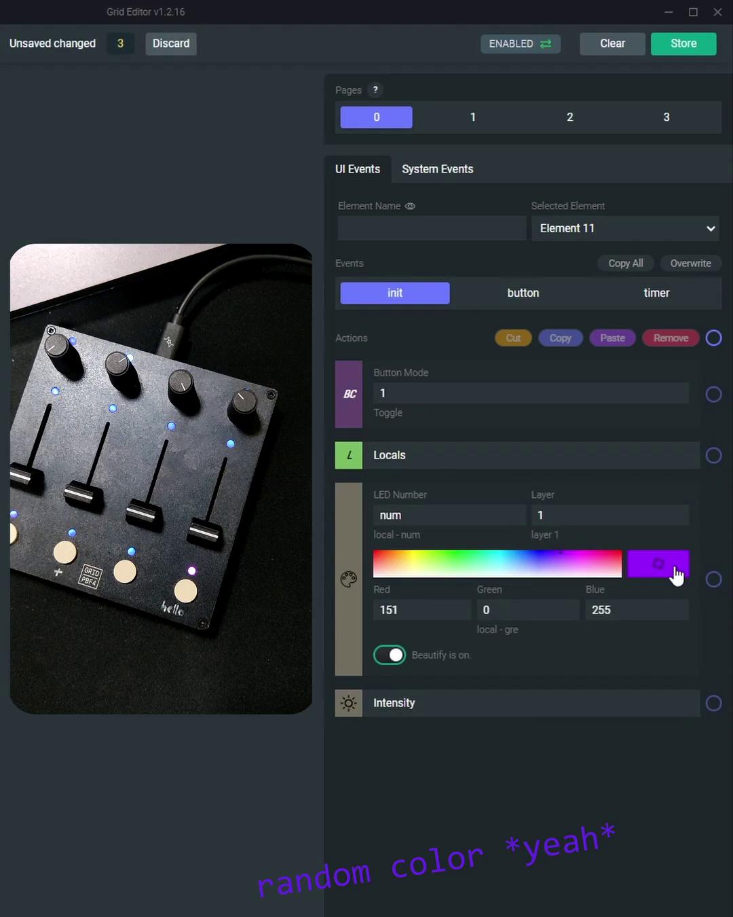
click(674, 575)
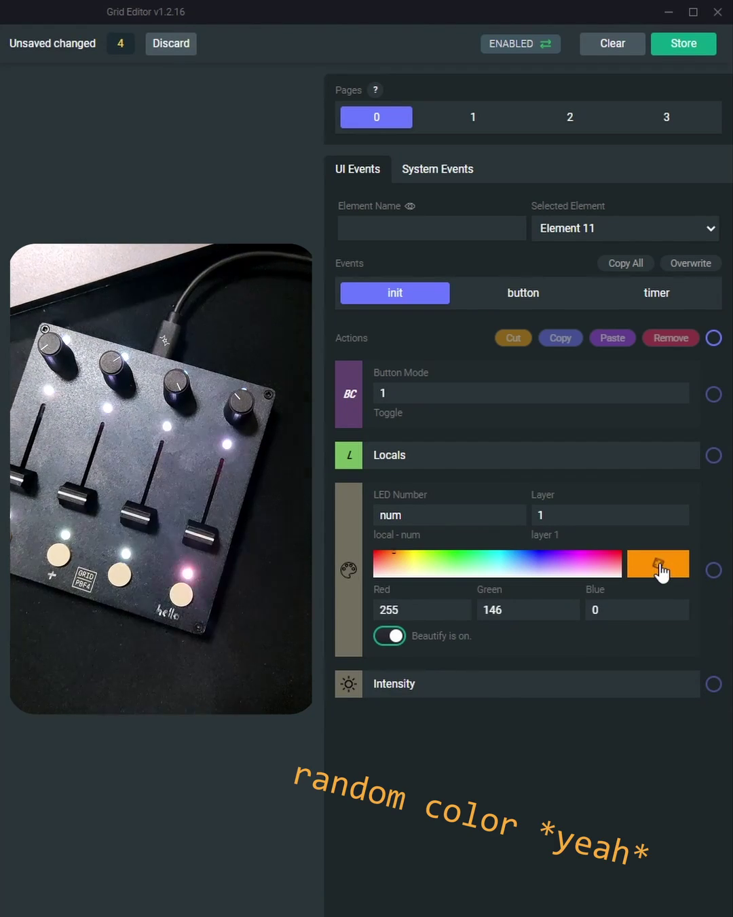
click(660, 572)
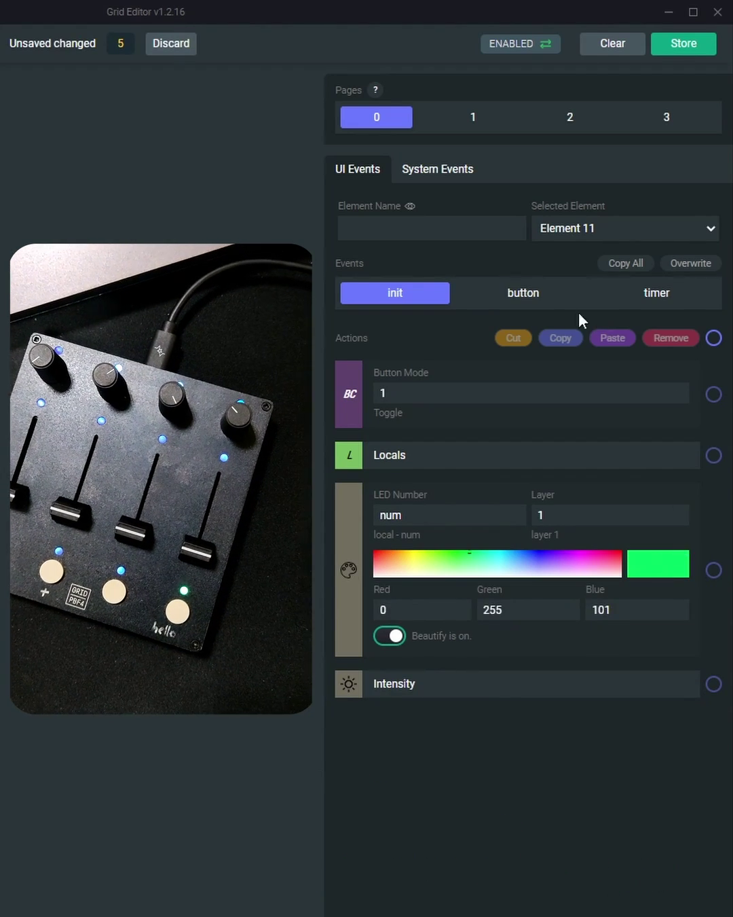
click(521, 294)
- Add an If block after Locals with Start Animation inside it
click(463, 396)
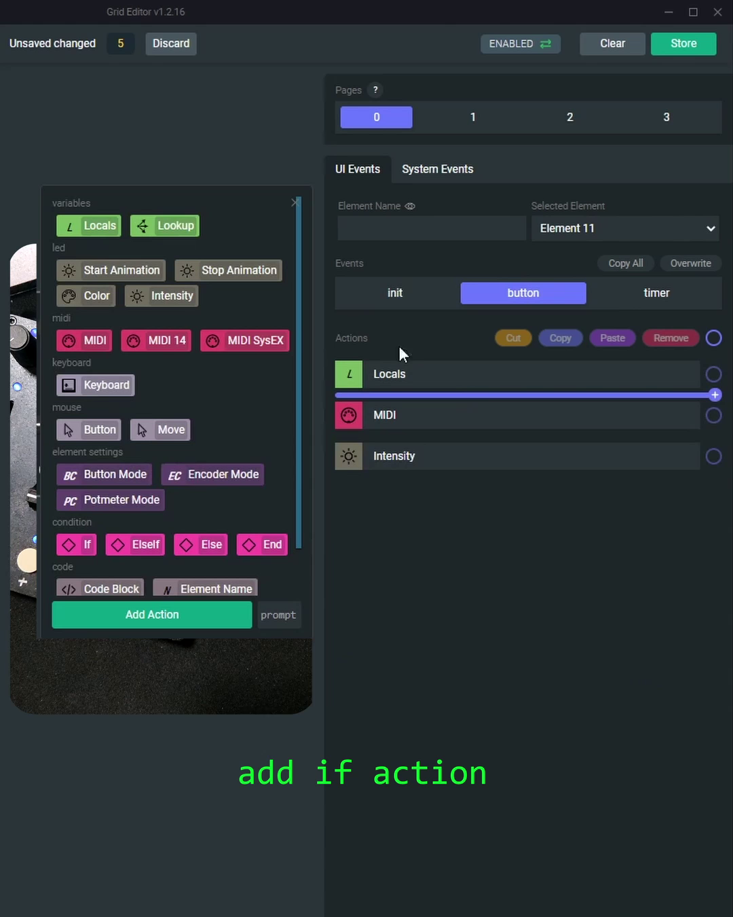
click(88, 546)
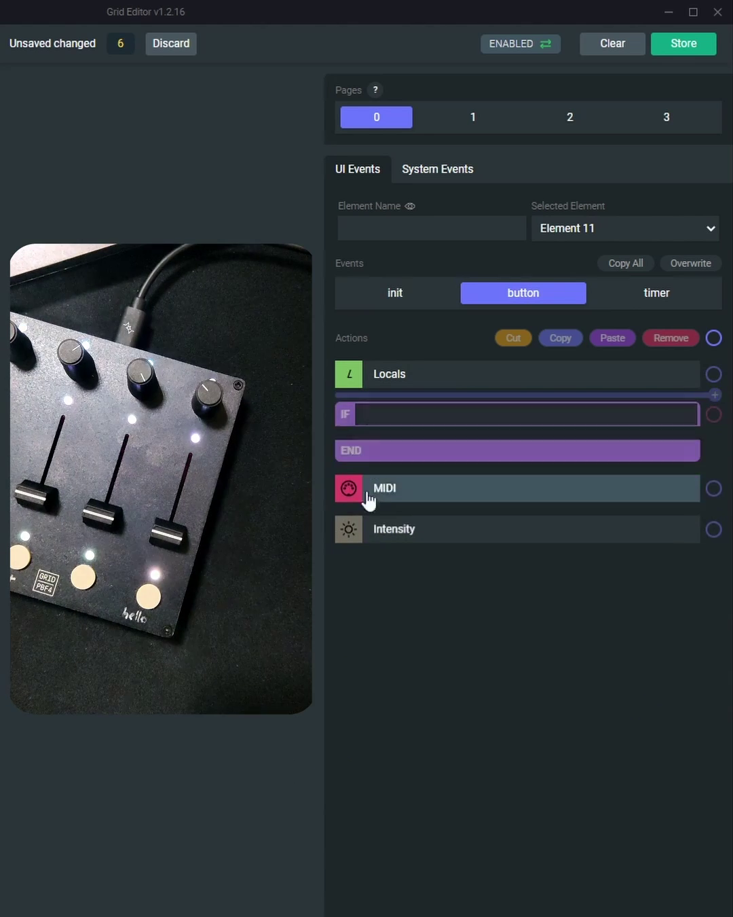
click(389, 434)
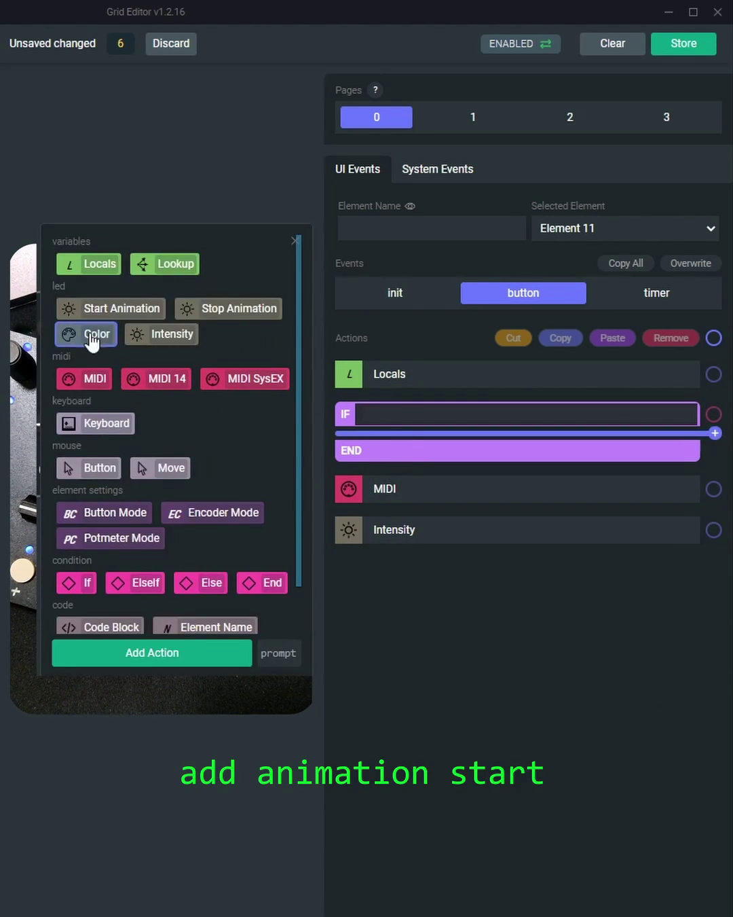
click(122, 309)
- Add an Else branch containing Stop Animation to the If block
click(360, 475)
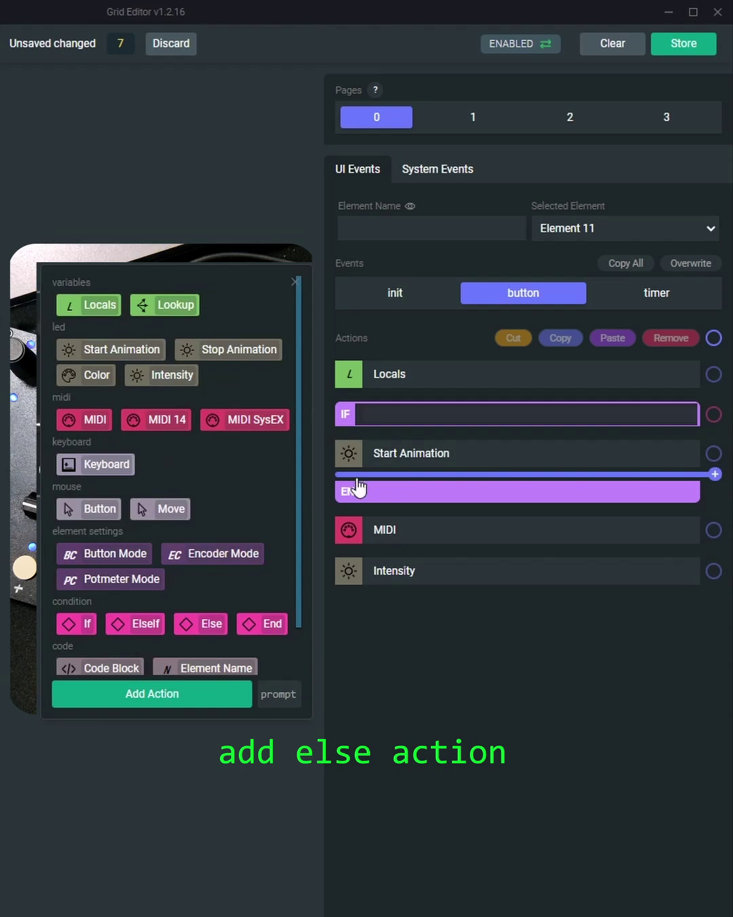
click(187, 622)
click(403, 512)
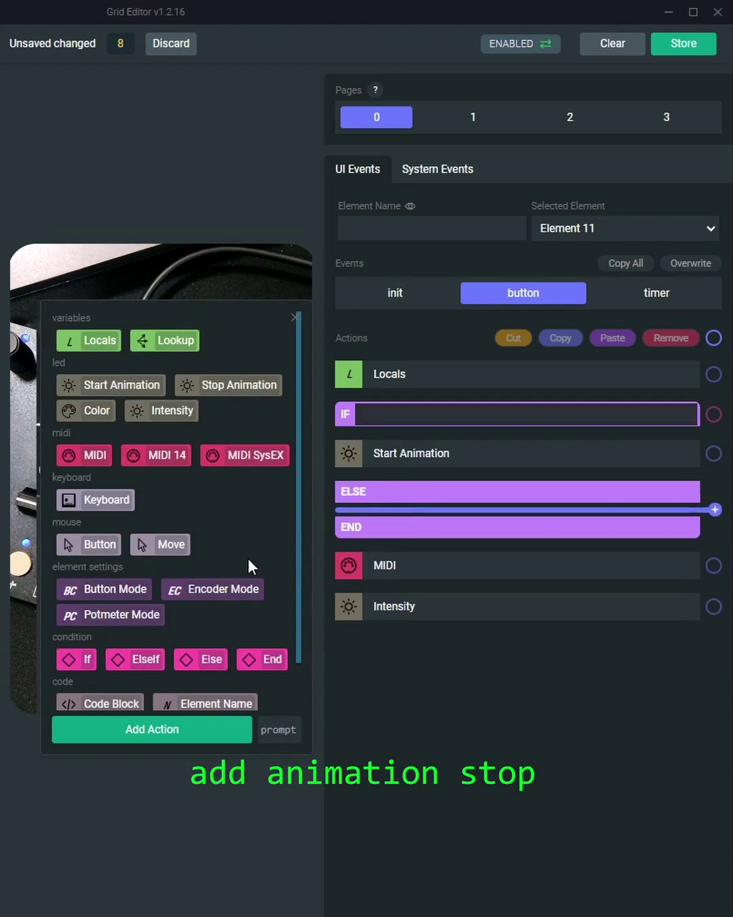
click(235, 387)
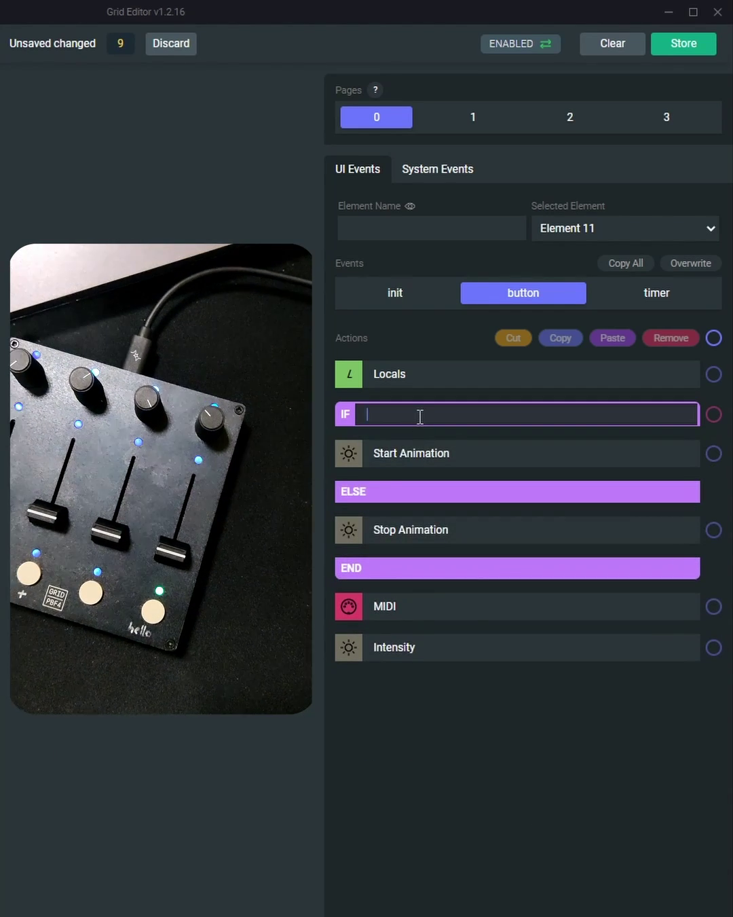
text(va)
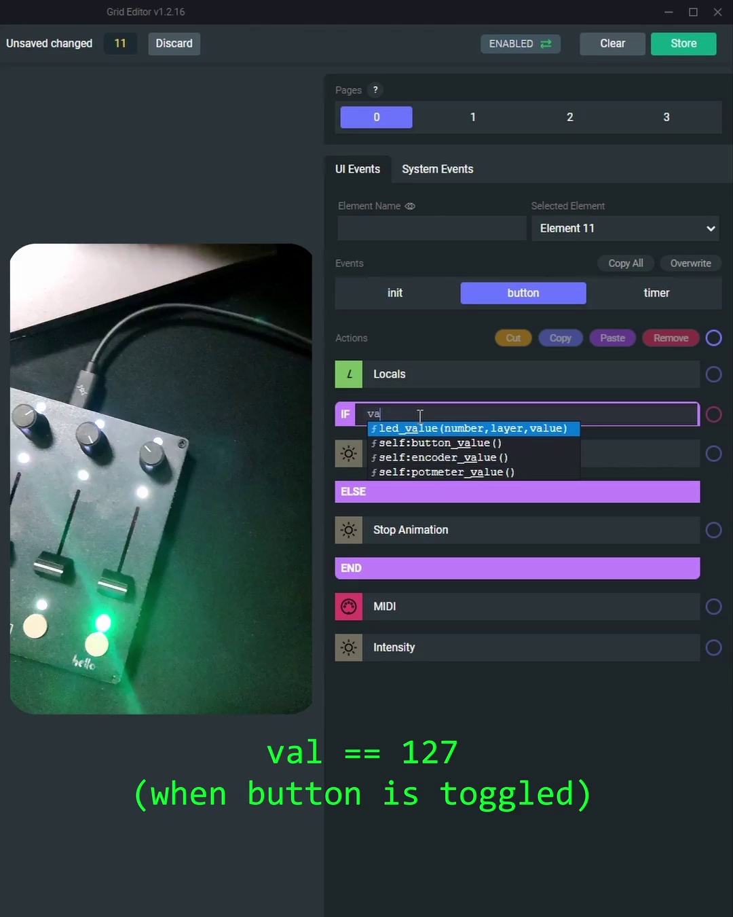
text(l==12)
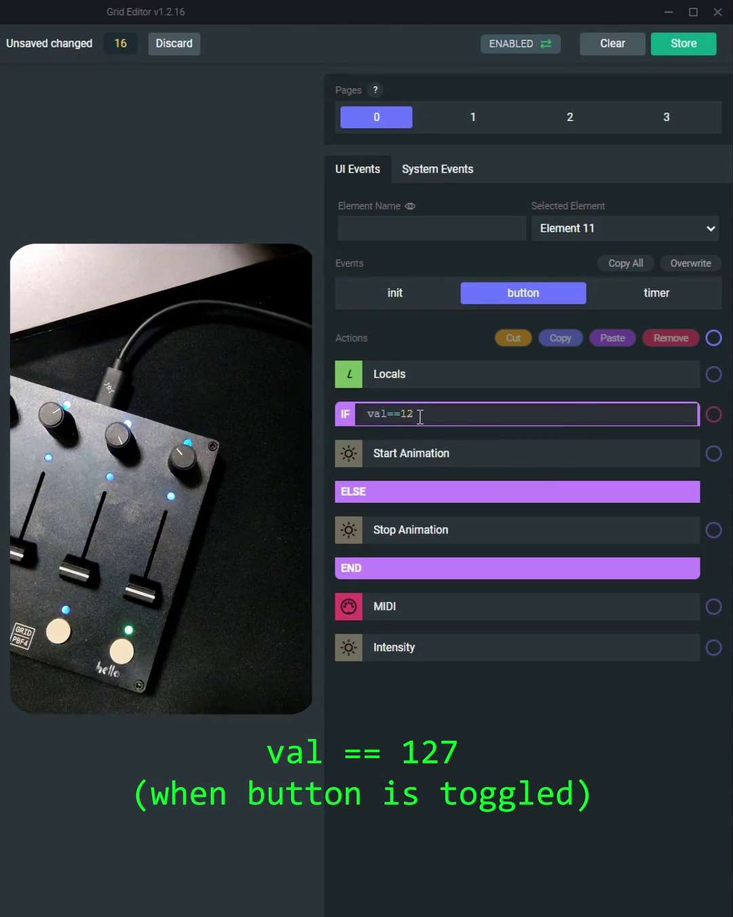
text(7)
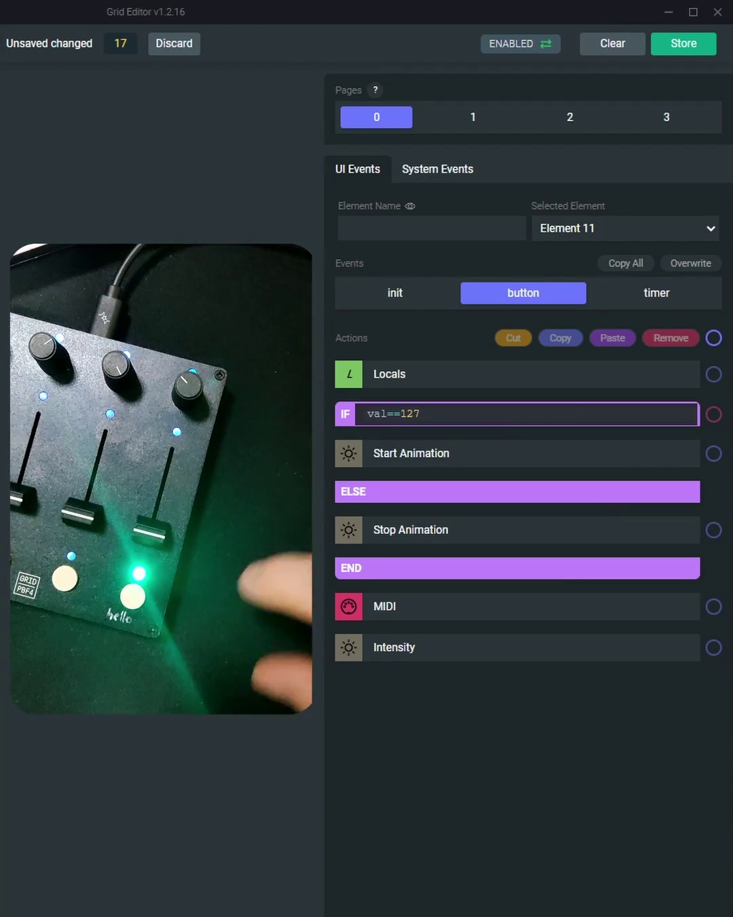
- Set Start Animation's shape to Sine (3) and its rate to 3
click(408, 456)
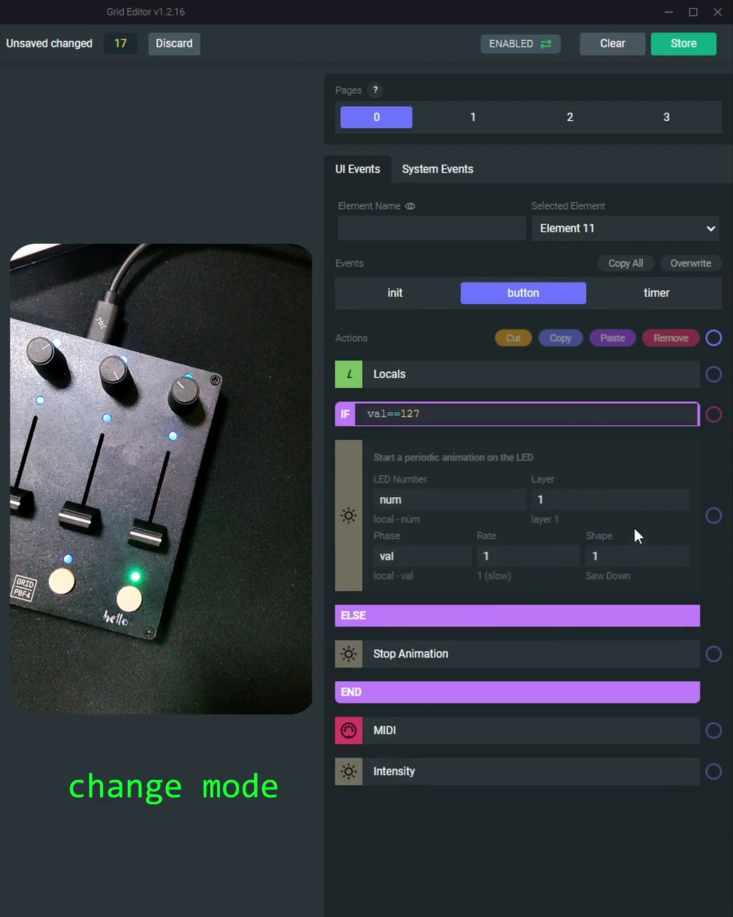
click(627, 555)
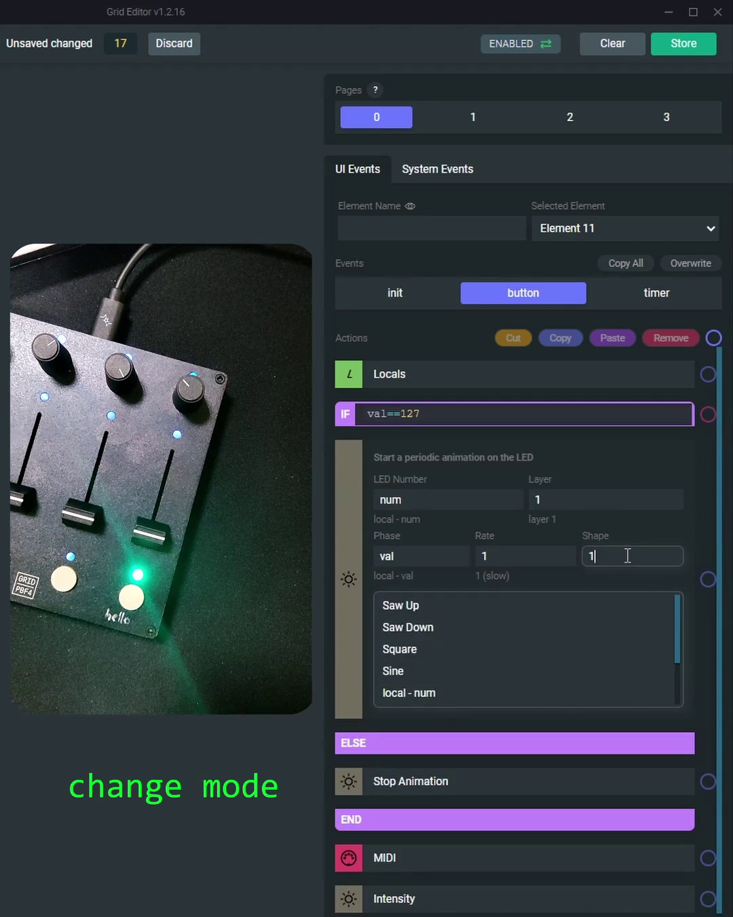
click(487, 672)
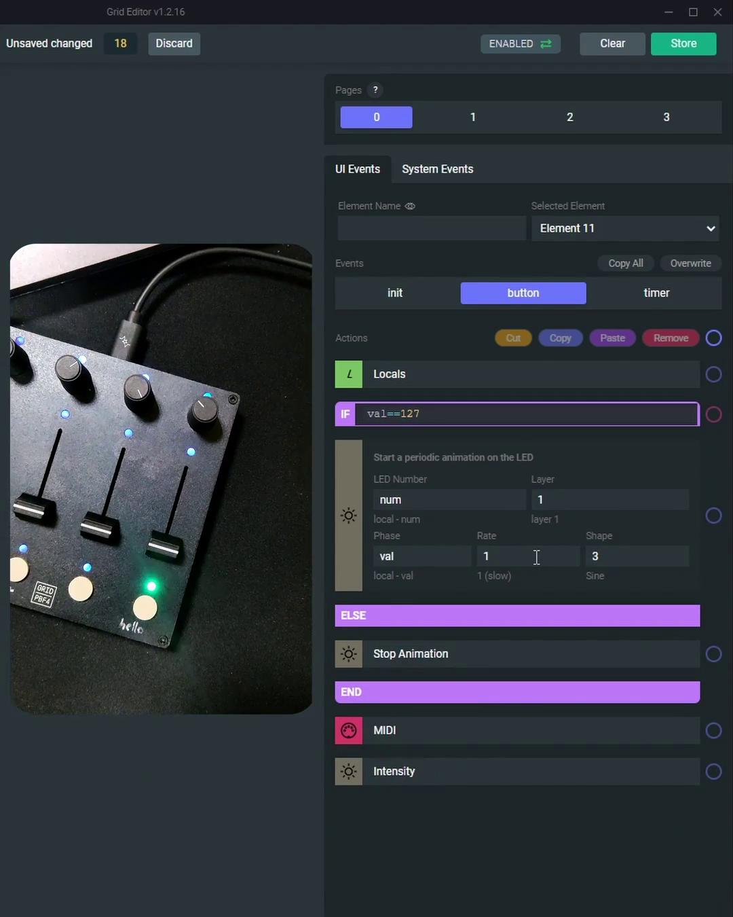
click(537, 556)
click(473, 659)
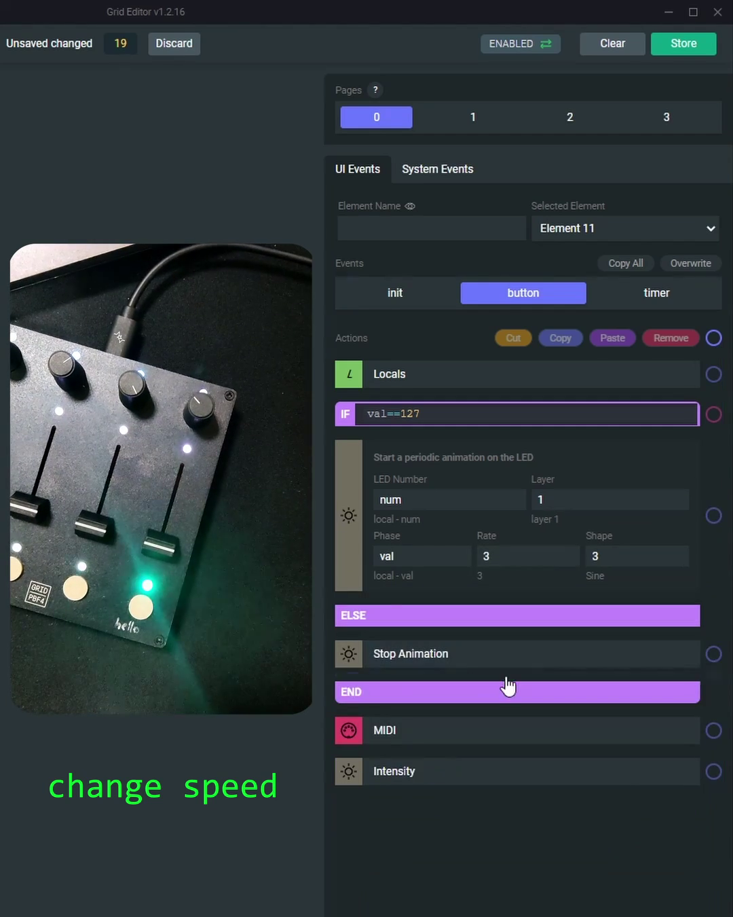